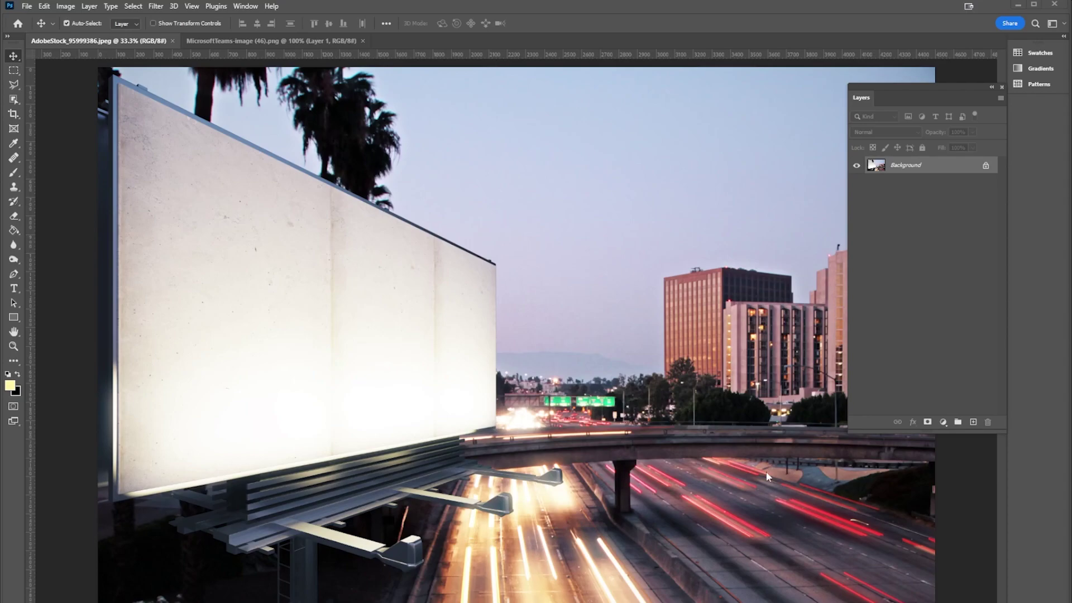
# Step: Copy the whole UTSA welcome slide and add an empty Layer 1 above the billboard's Background
pyautogui.click(254, 46)
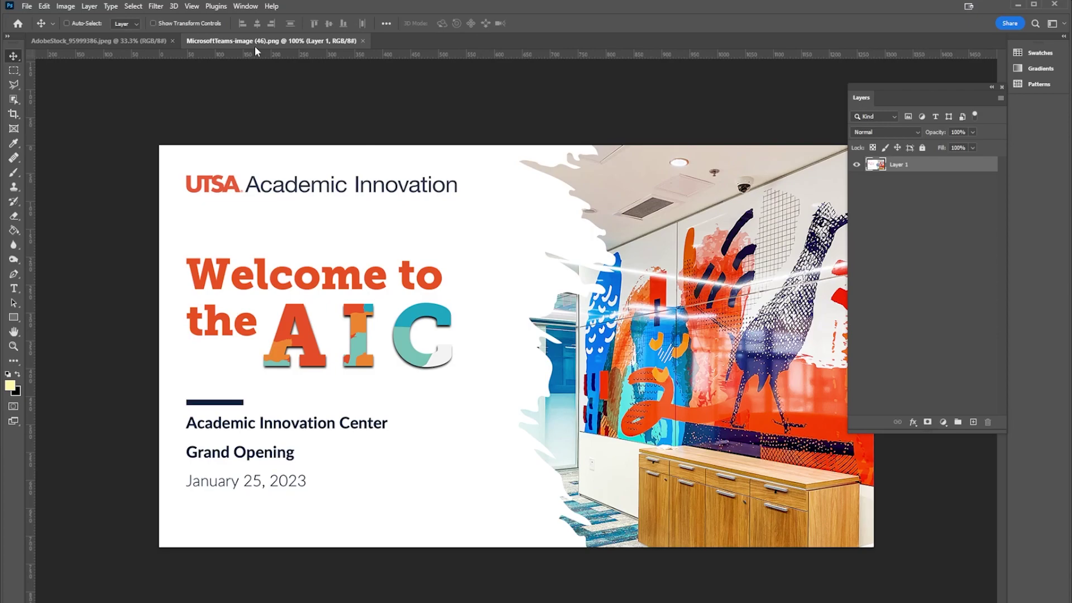
pyautogui.hotkey('ctrl', 'a')
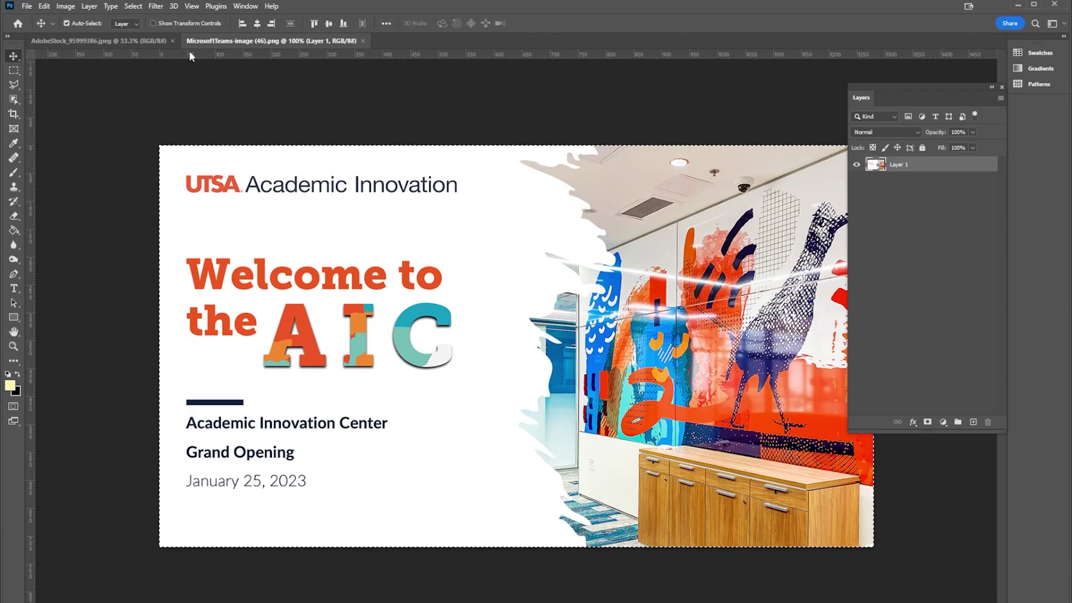
pyautogui.click(125, 43)
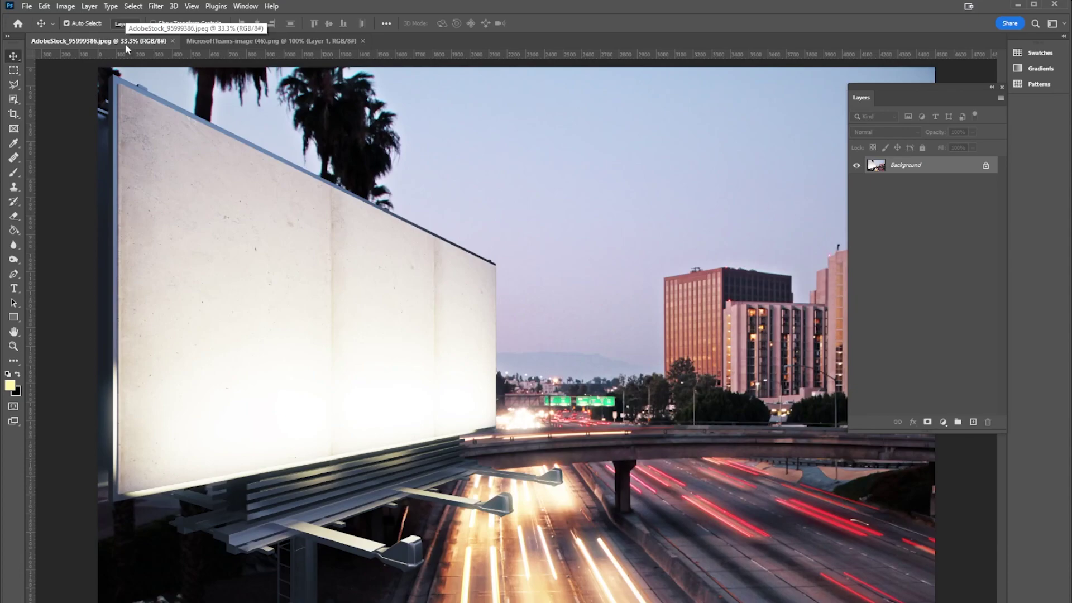
pyautogui.click(972, 423)
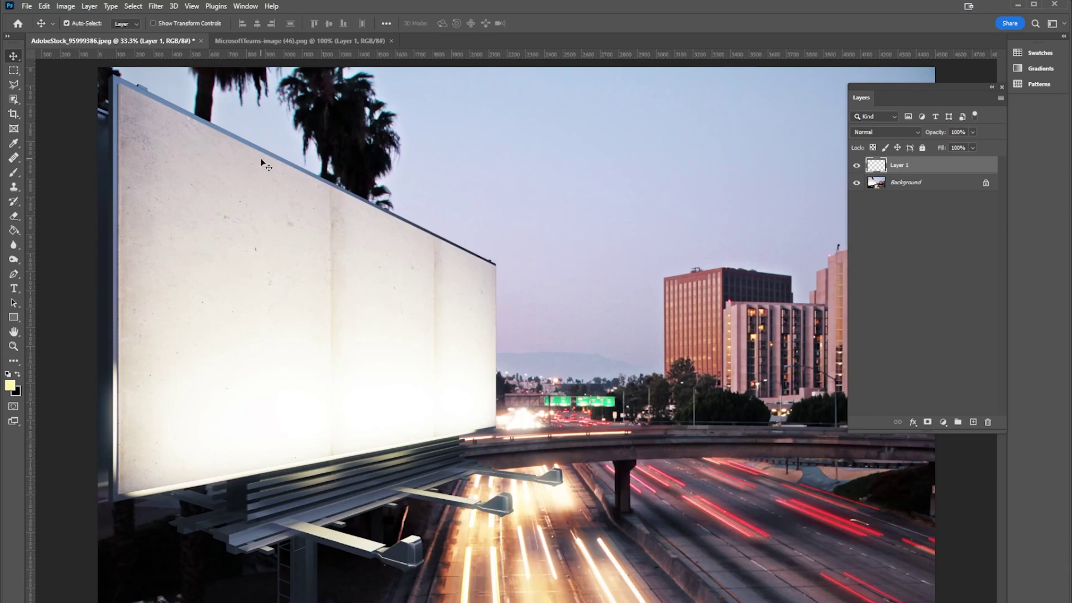
# Step: In Vanishing Point, build a perspective grid plane from the billboard face's four corners
pyautogui.click(155, 6)
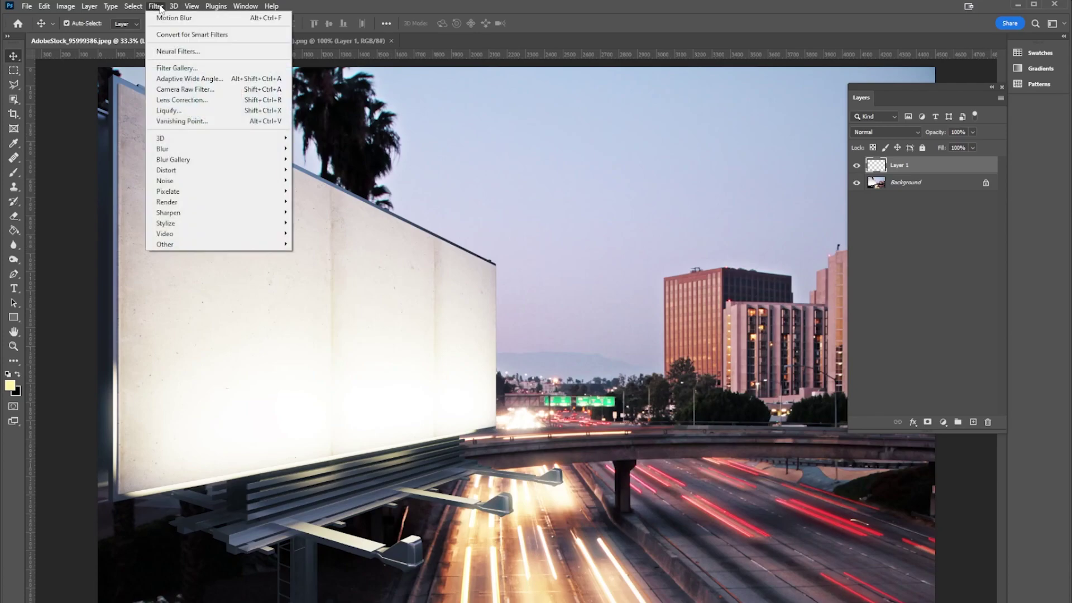
pyautogui.click(194, 123)
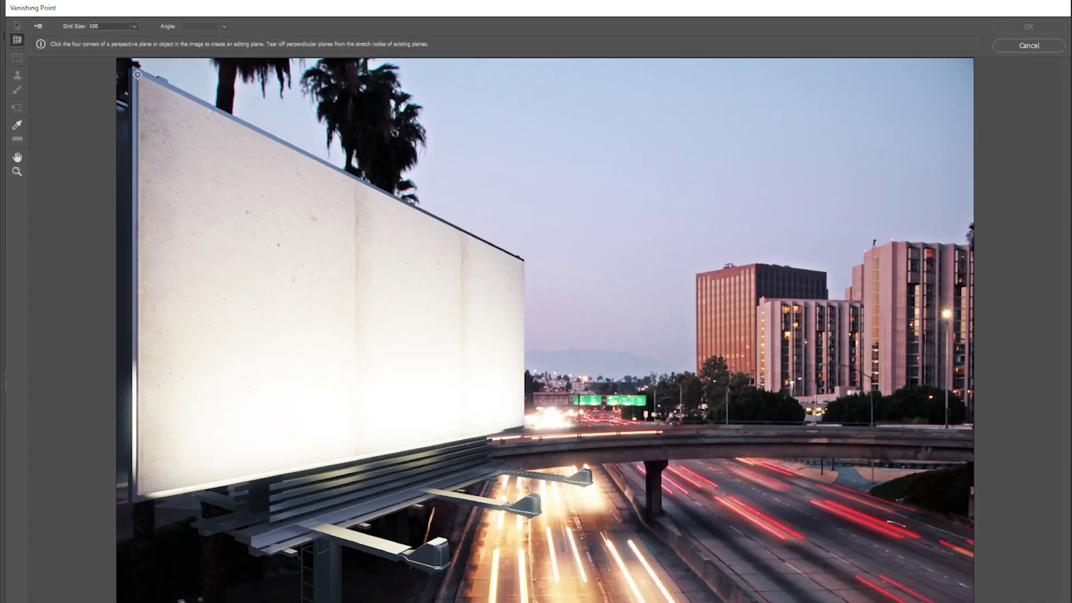
pyautogui.click(137, 75)
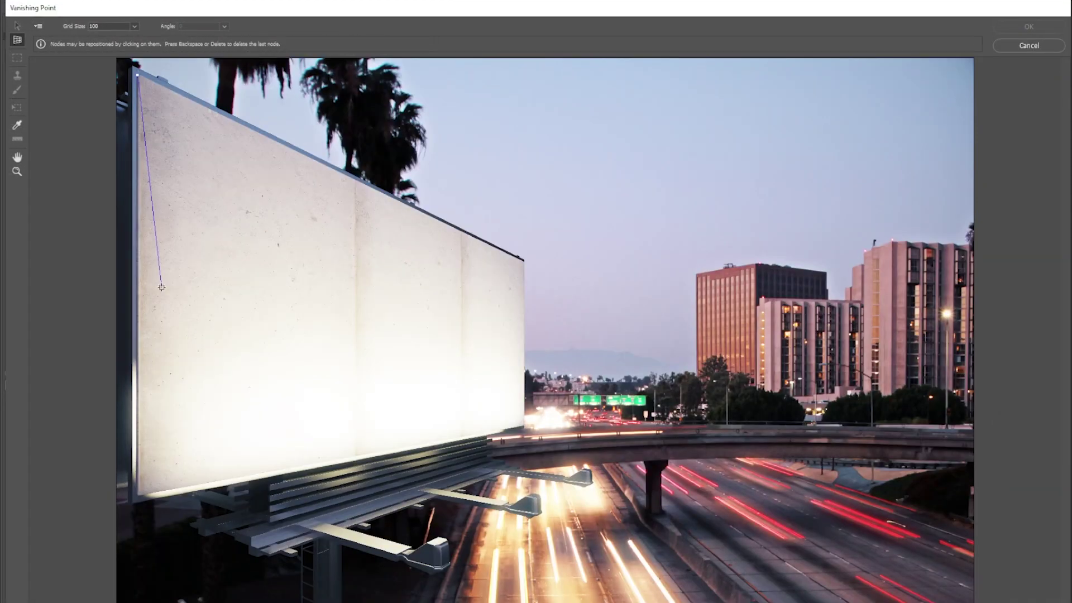
pyautogui.click(137, 495)
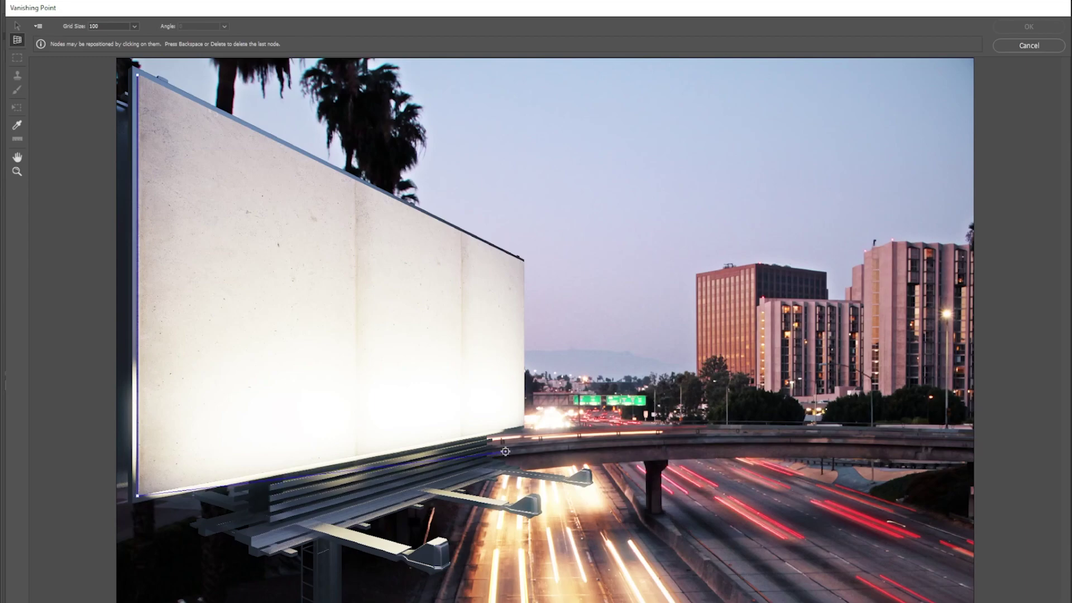
pyautogui.click(526, 424)
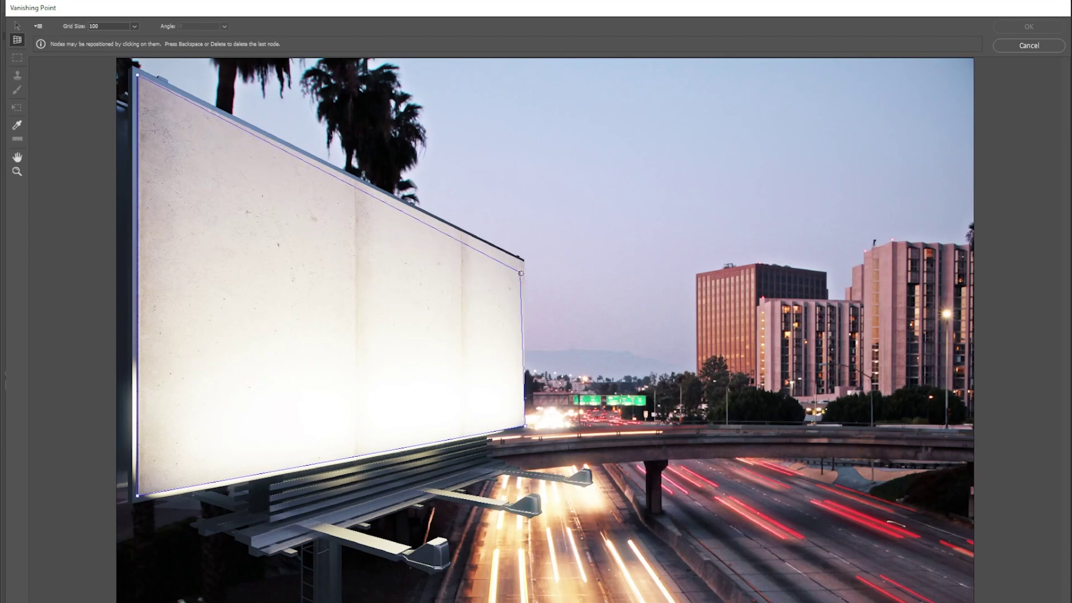
pyautogui.click(525, 261)
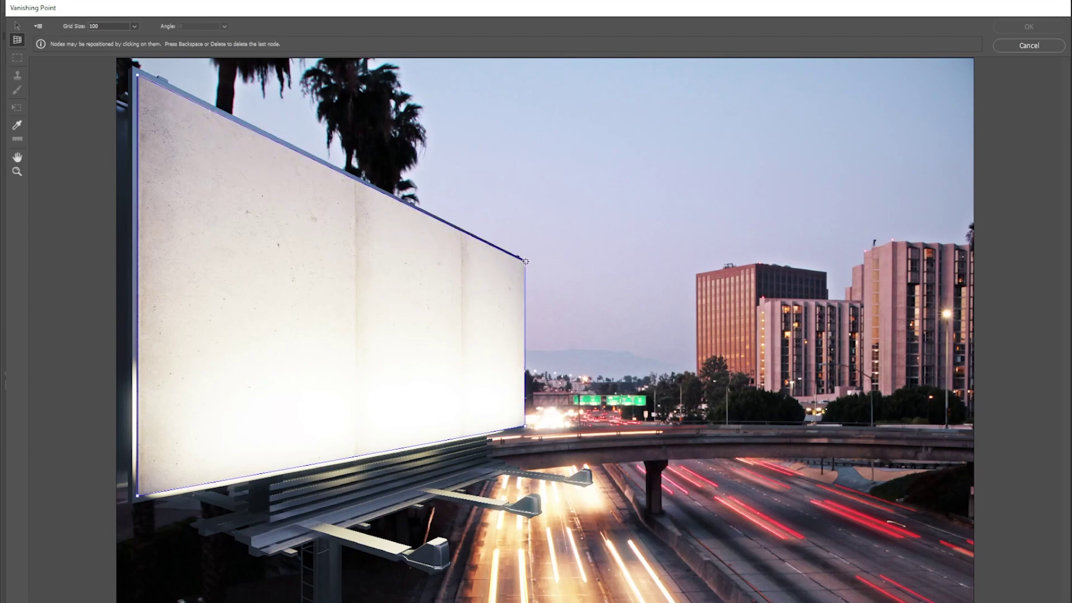
pyautogui.click(525, 262)
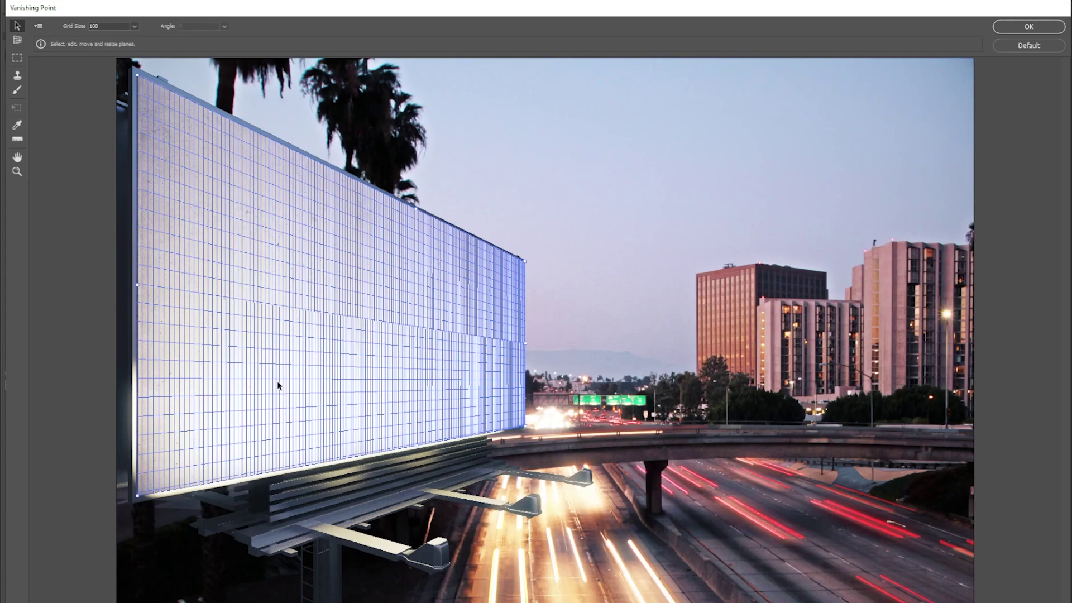
# Step: Paste the welcome slide onto the plane and stretch it to fill the billboard face
pyautogui.hotkey('ctrl', 'v')
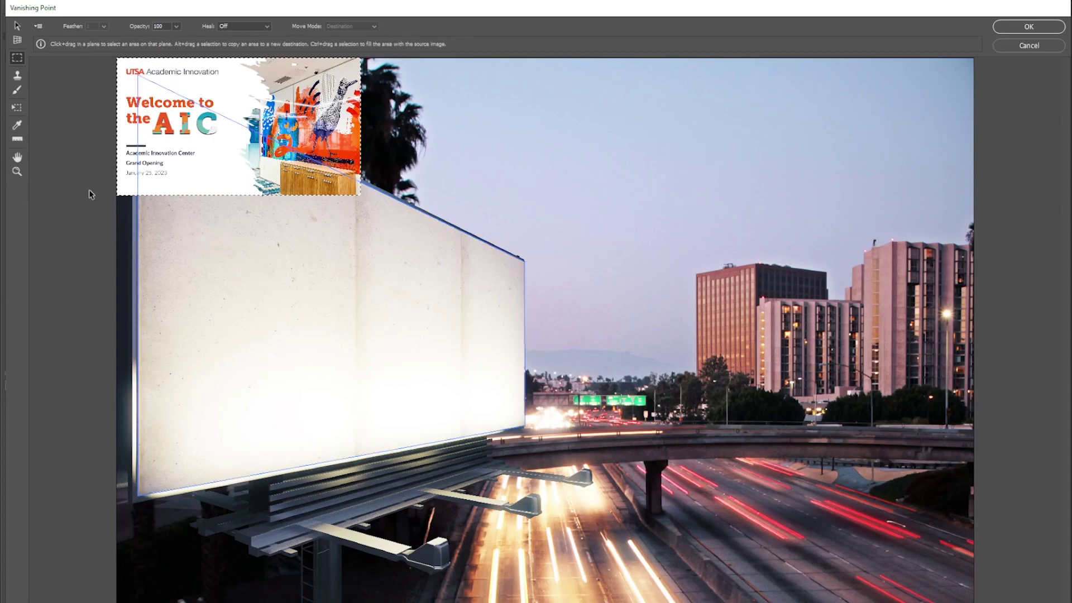
pyautogui.click(16, 114)
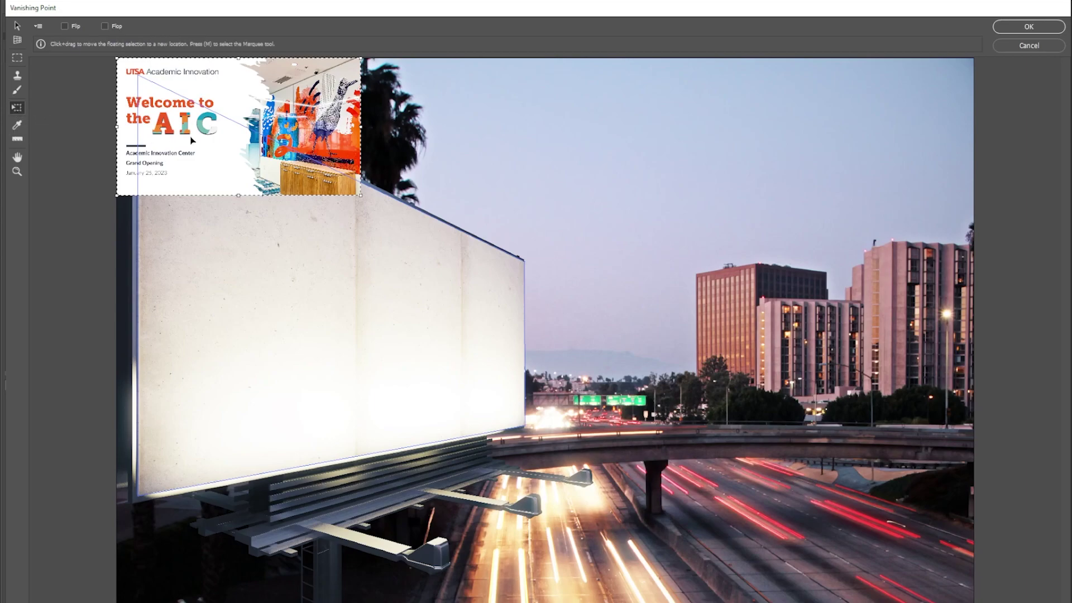
pyautogui.moveTo(190, 138); pyautogui.dragTo(286, 395)
pyautogui.moveTo(305, 279); pyautogui.dragTo(285, 408)
pyautogui.moveTo(316, 229); pyautogui.dragTo(322, 187)
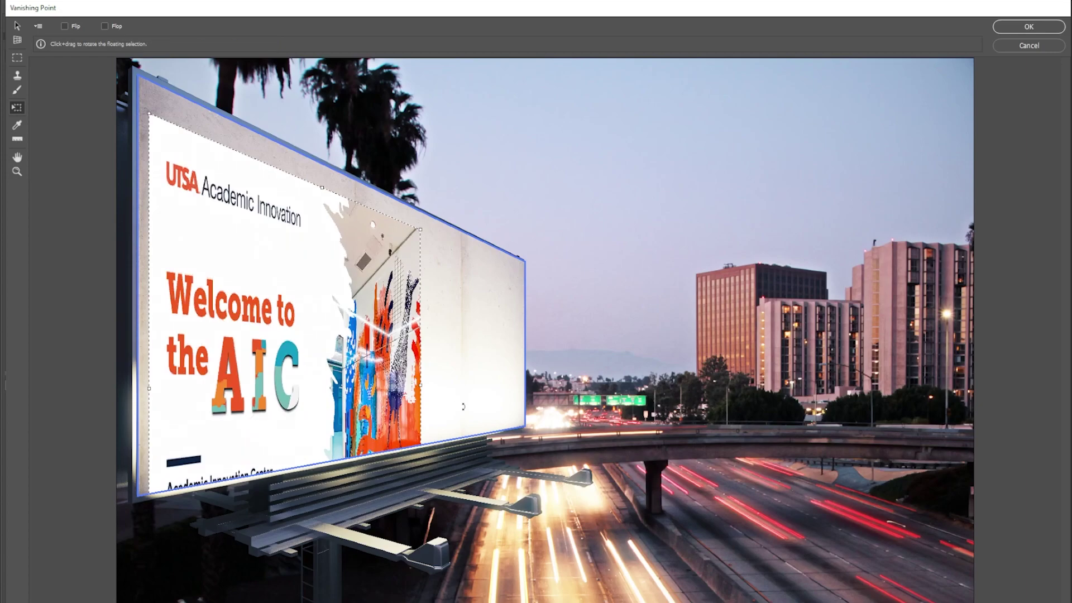
pyautogui.moveTo(420, 385); pyautogui.dragTo(512, 397)
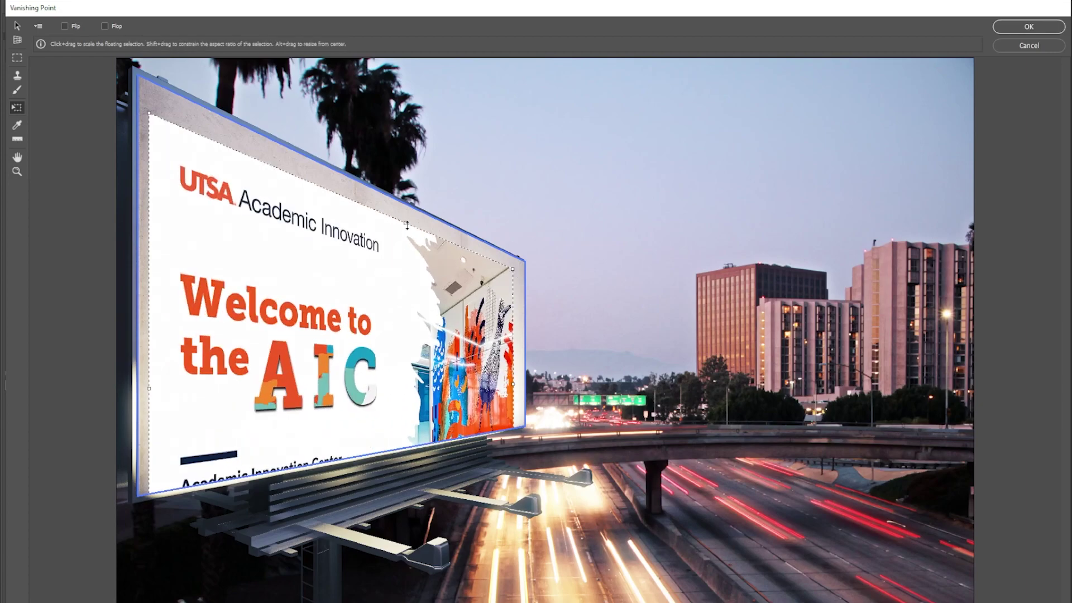
pyautogui.moveTo(407, 223); pyautogui.dragTo(326, 165)
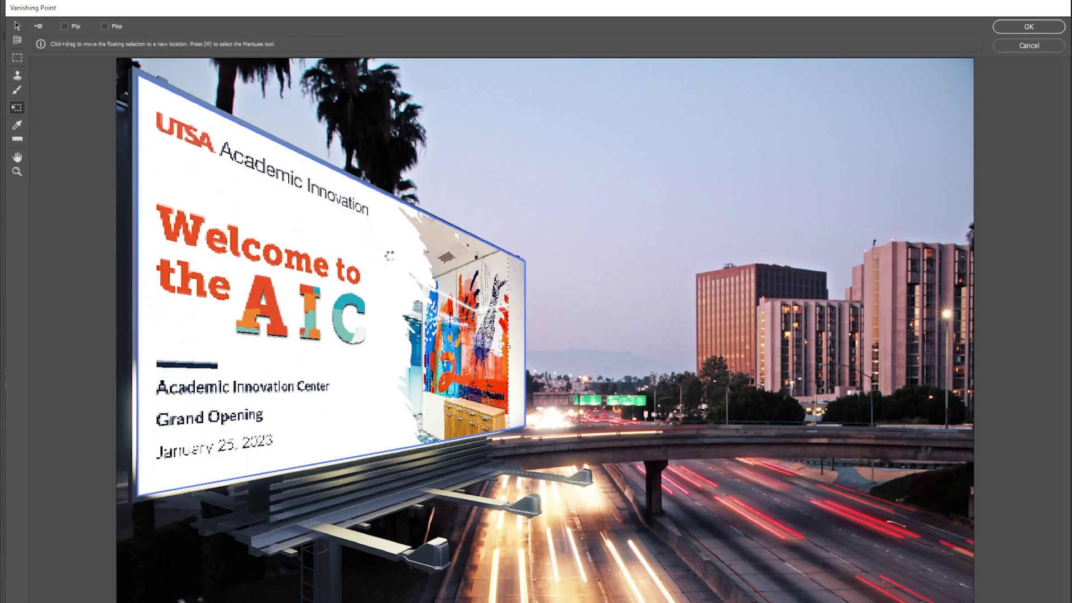
pyautogui.moveTo(508, 347); pyautogui.dragTo(527, 346)
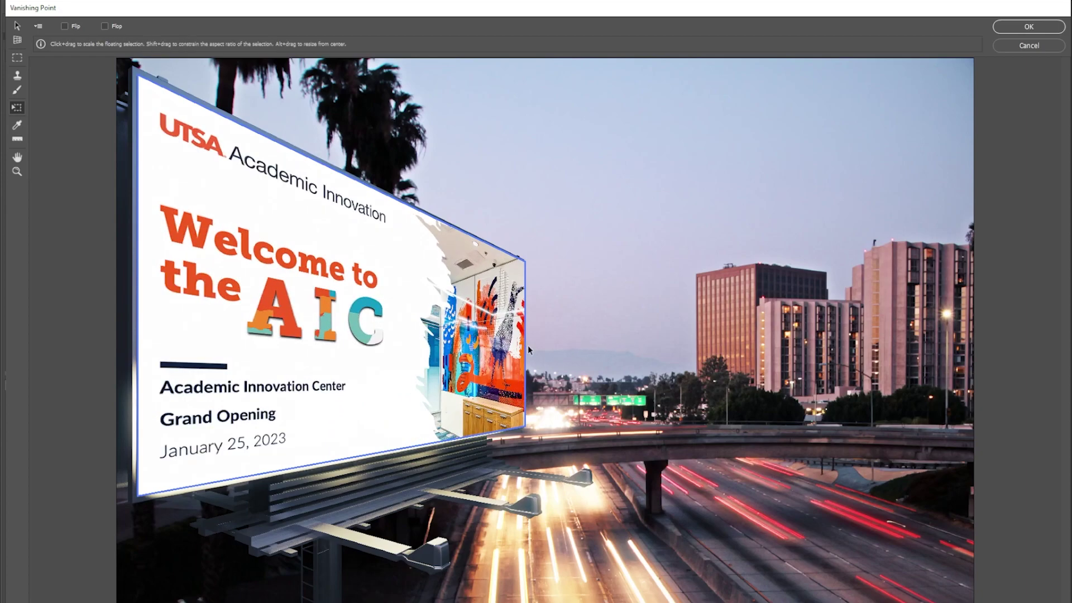
# Step: Apply the Vanishing Point result and set Layer 1's blend mode to Multiply
pyautogui.click(1025, 27)
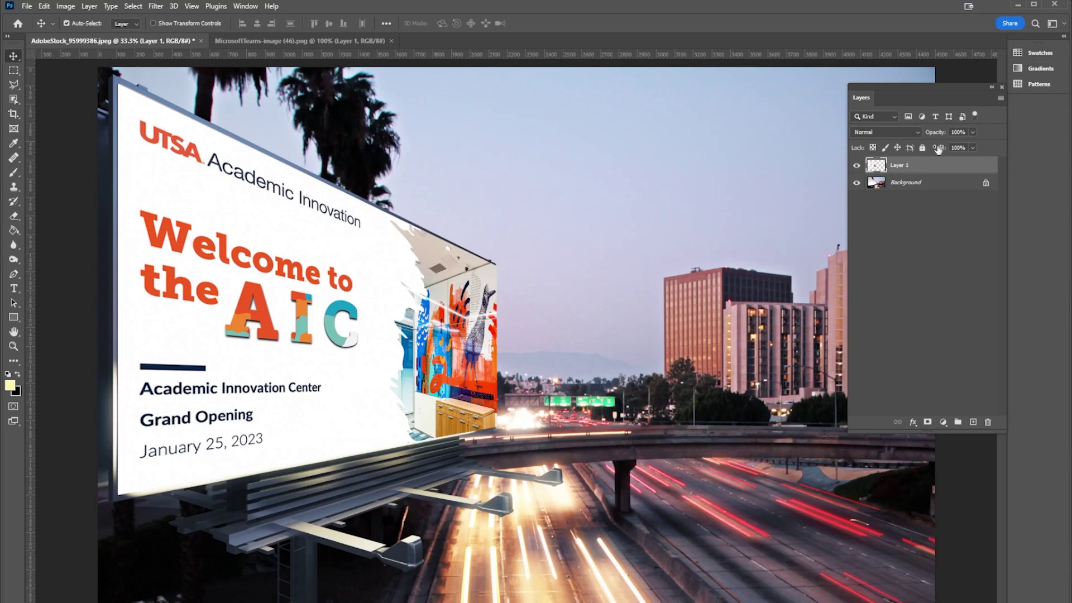
pyautogui.click(886, 132)
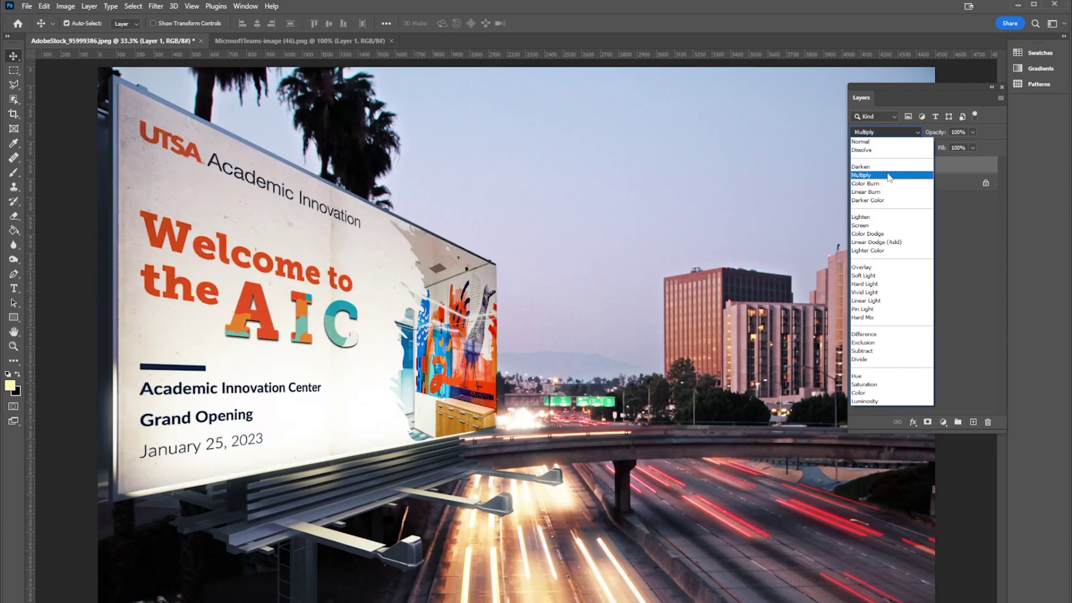
pyautogui.click(889, 177)
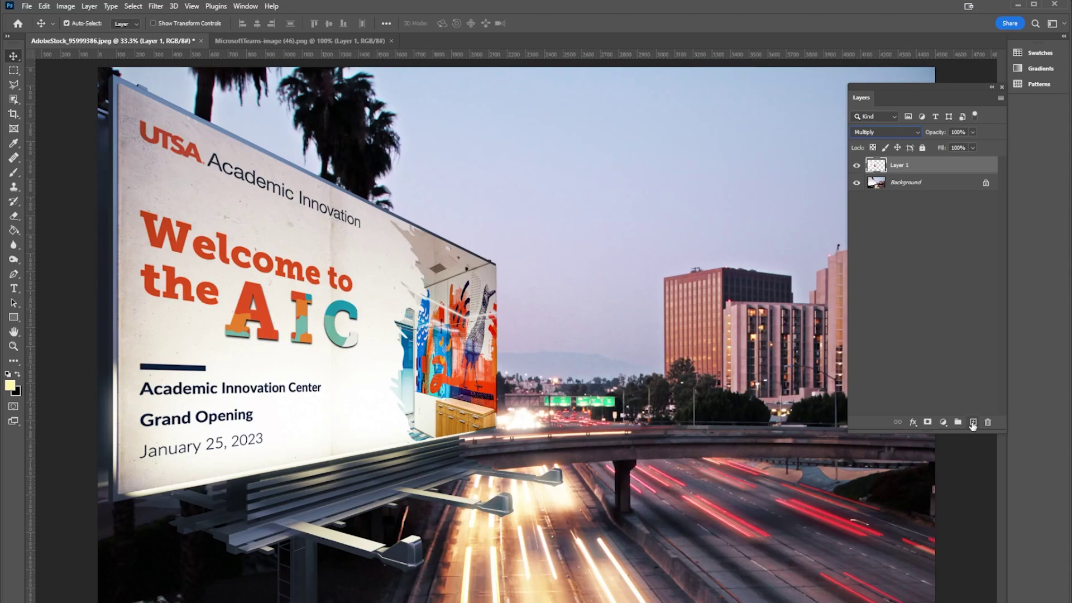
# Step: Add a new Layer 2 and set the foreground colour to pale yellow #fff5a5
pyautogui.click(972, 422)
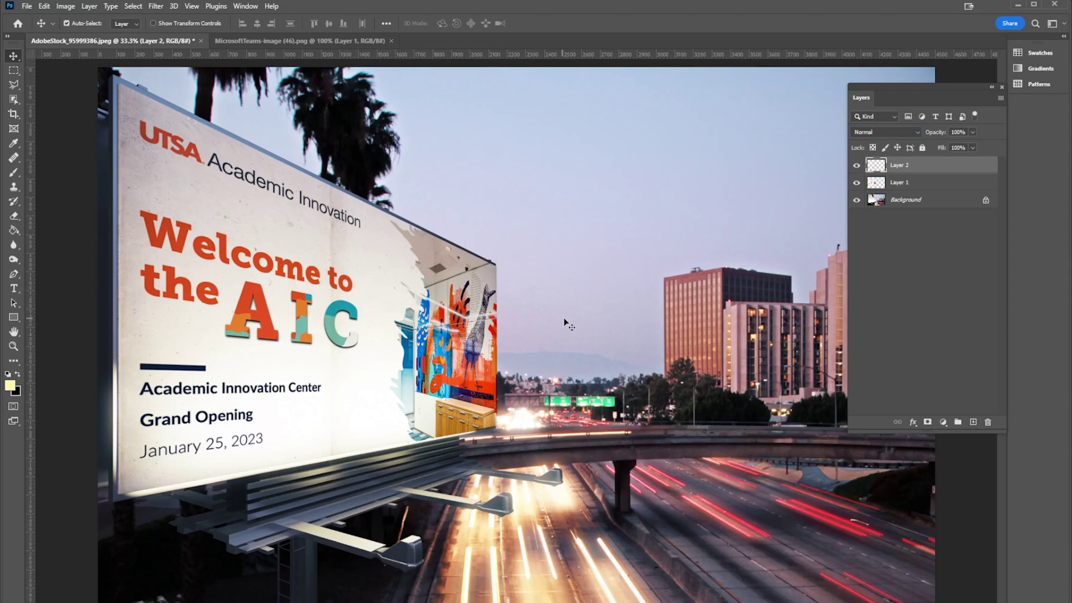
pyautogui.click(11, 388)
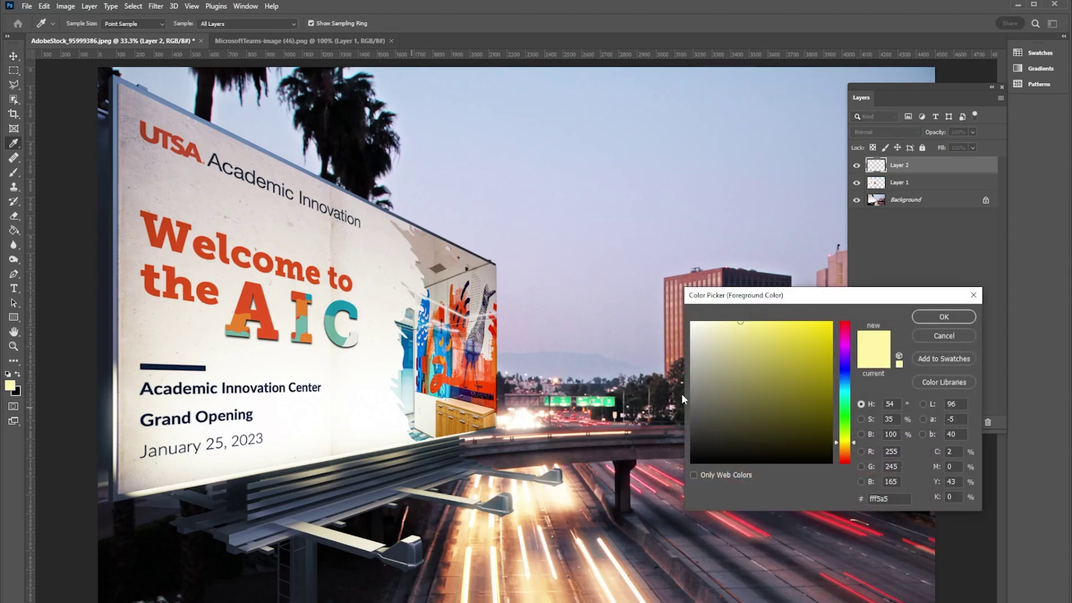
pyautogui.click(944, 318)
pyautogui.press('v')
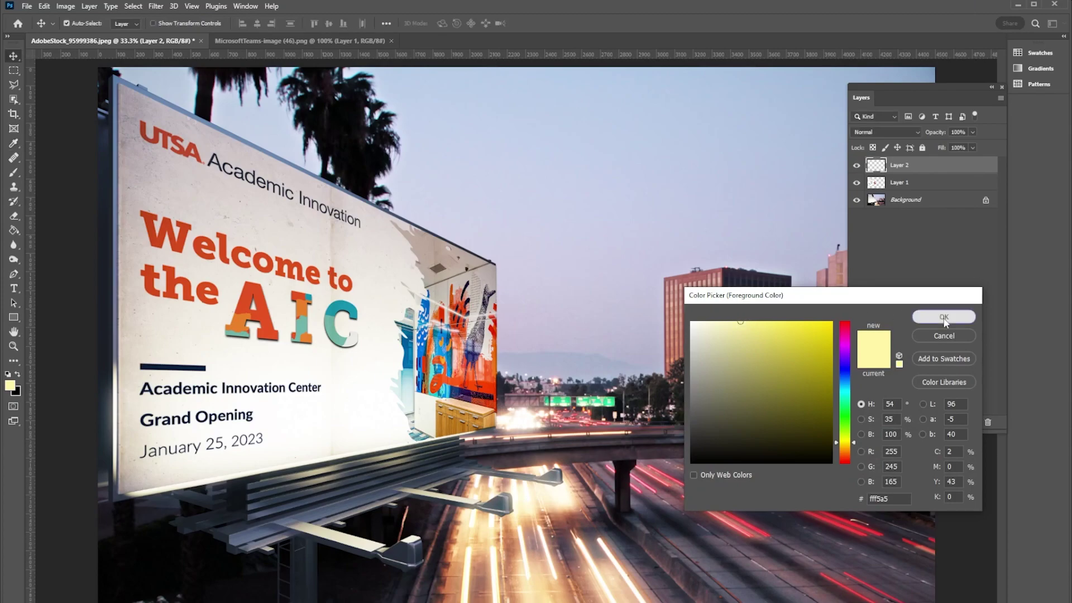
# Step: Paint a broad 259 px yellow brush stroke across the billboard's lower half
pyautogui.click(14, 172)
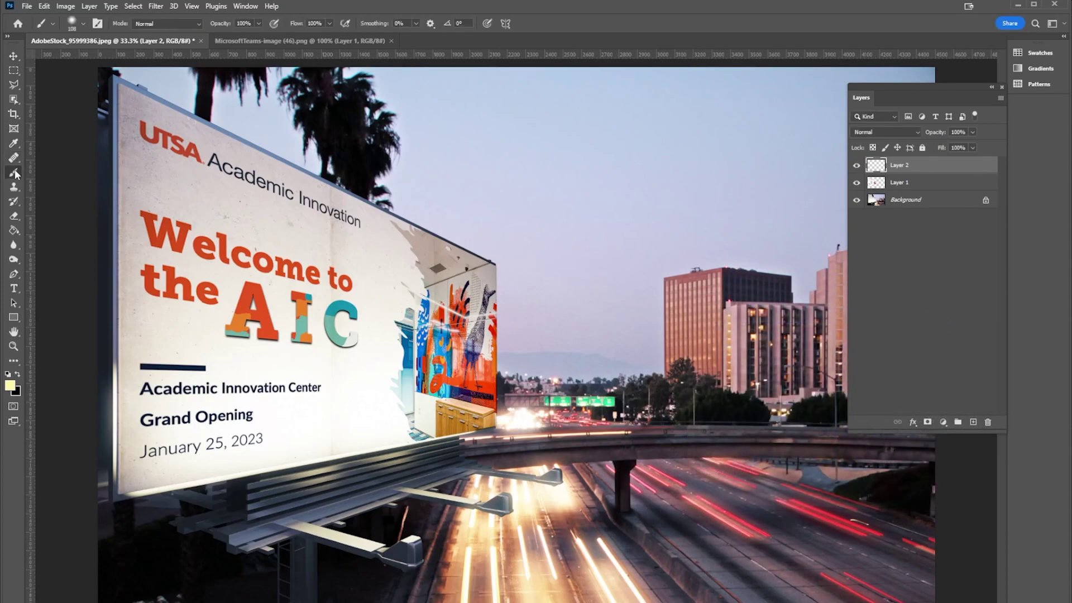
pyautogui.click(82, 23)
pyautogui.moveTo(94, 64); pyautogui.dragTo(121, 59)
pyautogui.moveTo(282, 418)
pyautogui.mouseDown()
pyautogui.moveTo(454, 421)
pyautogui.moveTo(247, 437)
pyautogui.moveTo(105, 417)
pyautogui.moveTo(197, 465)
pyautogui.moveTo(150, 463)
pyautogui.moveTo(430, 422)
pyautogui.moveTo(451, 407)
pyautogui.moveTo(470, 423)
pyautogui.moveTo(171, 481)
pyautogui.mouseUp()
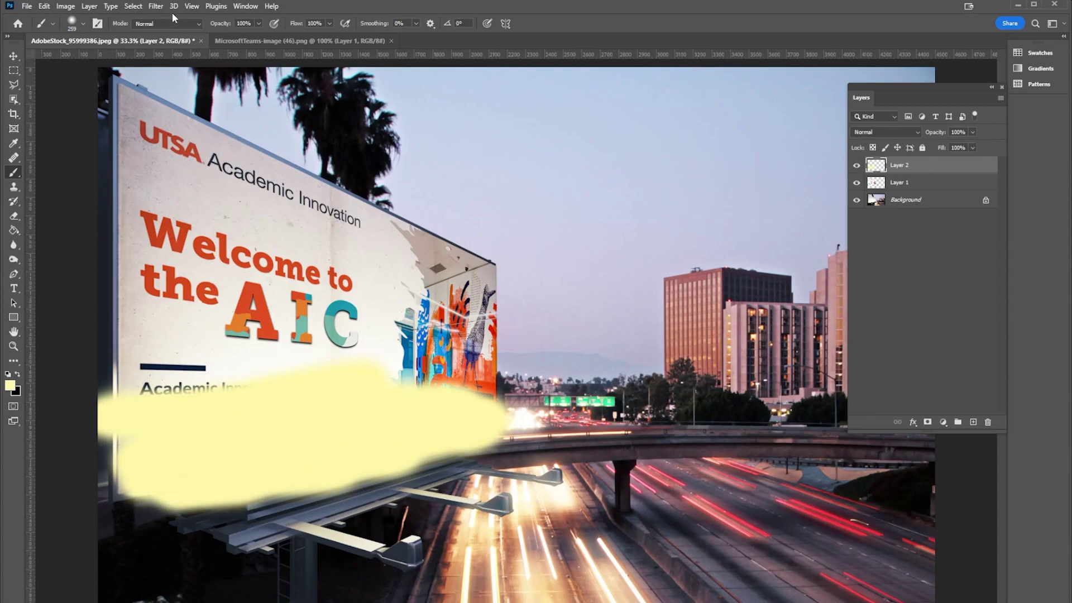
# Step: Apply Motion Blur at -84° angle and 840-pixel distance to the yellow stroke
pyautogui.click(156, 6)
pyautogui.moveTo(231, 150)
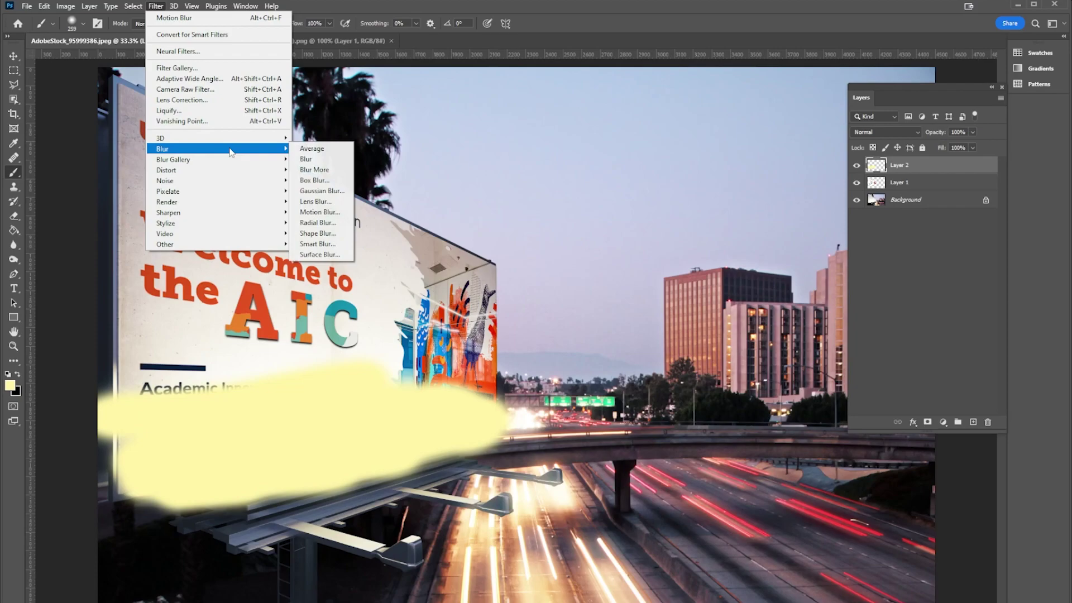
pyautogui.click(319, 213)
pyautogui.moveTo(1036, 124); pyautogui.dragTo(749, 170)
pyautogui.moveTo(766, 380); pyautogui.dragTo(776, 384)
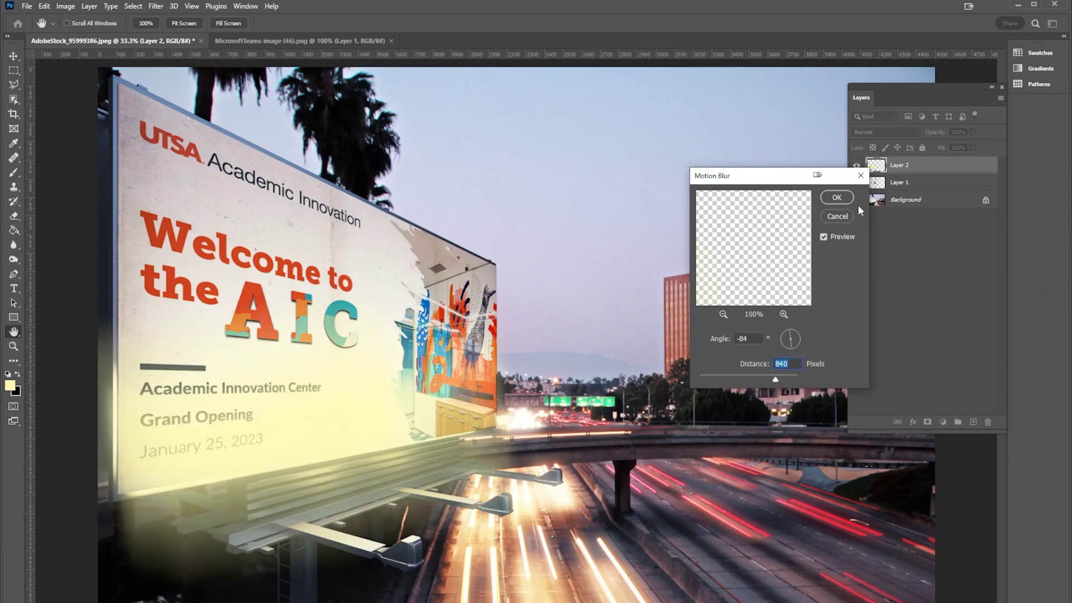
# Step: Confirm the blur, lower Layer 2 to 27% opacity, and toggle its visibility to compare
pyautogui.click(836, 197)
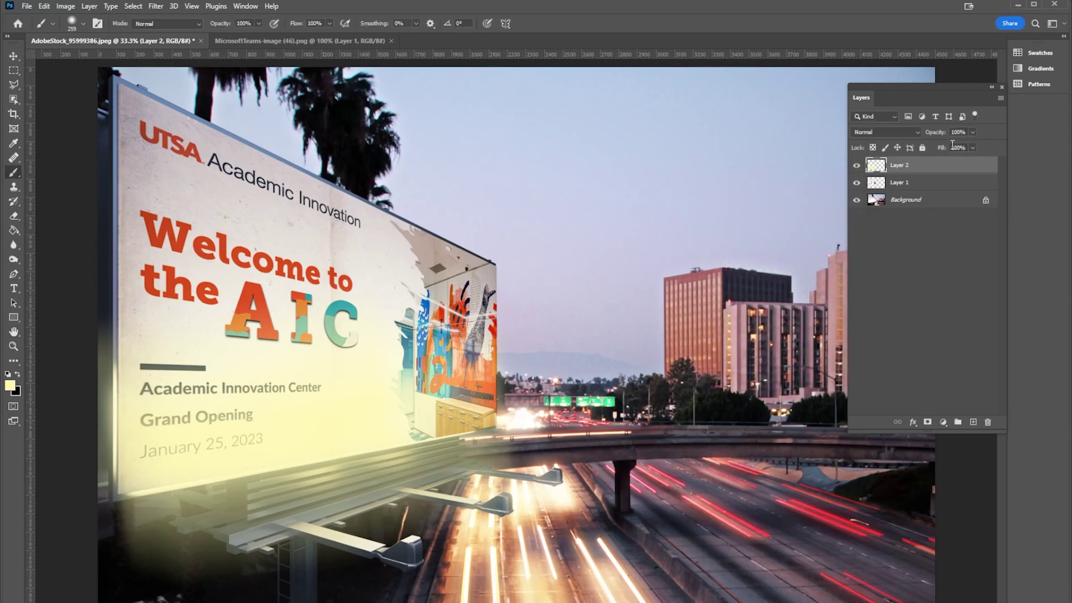
pyautogui.click(971, 132)
pyautogui.moveTo(939, 144); pyautogui.dragTo(935, 144)
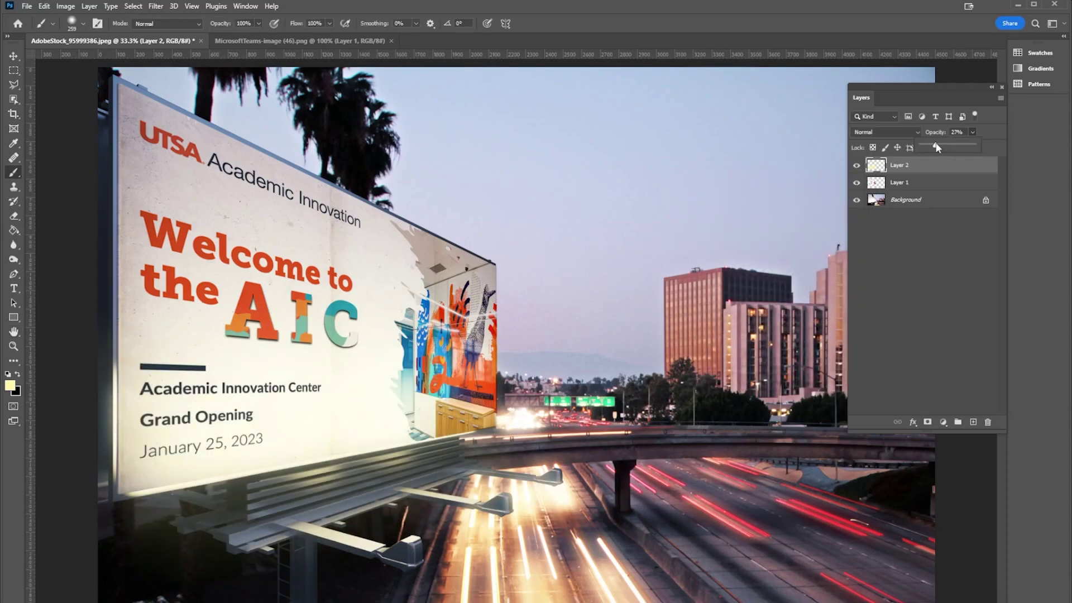
pyautogui.click(856, 165)
pyautogui.click(856, 166)
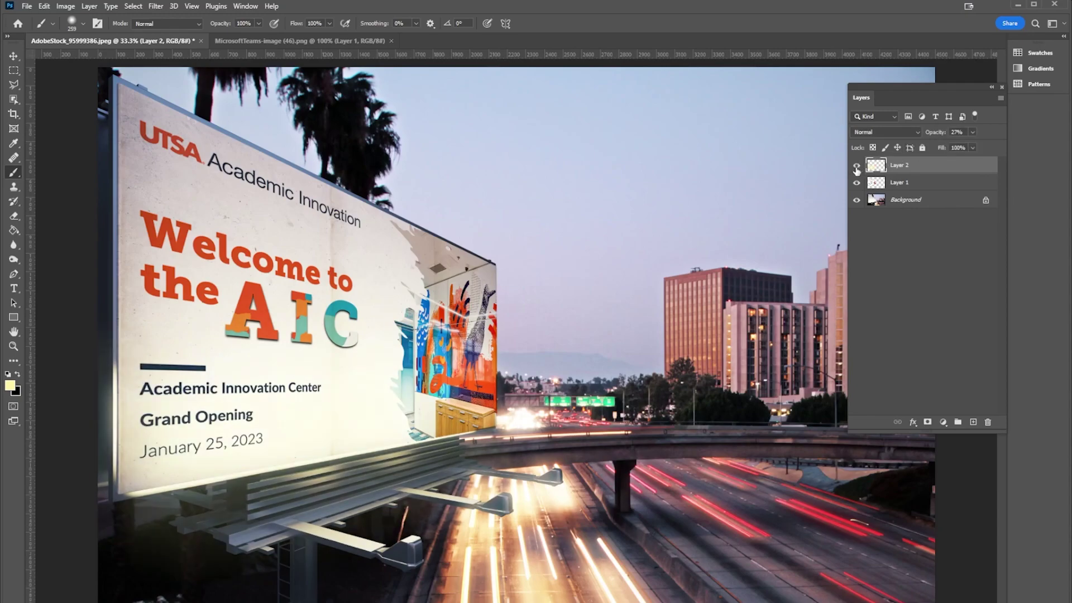